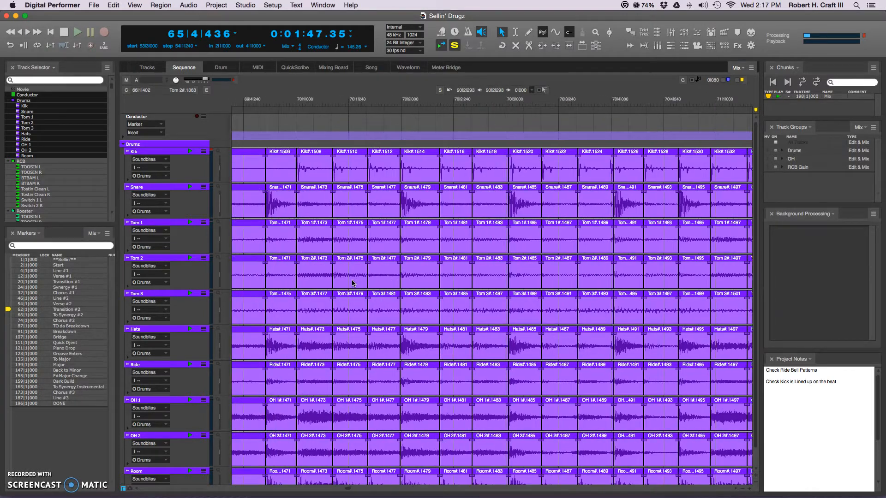
Select the soundbites on all drum tracks from the start of measure 66 through about beat 4
scroll(352, 283, left, 10)
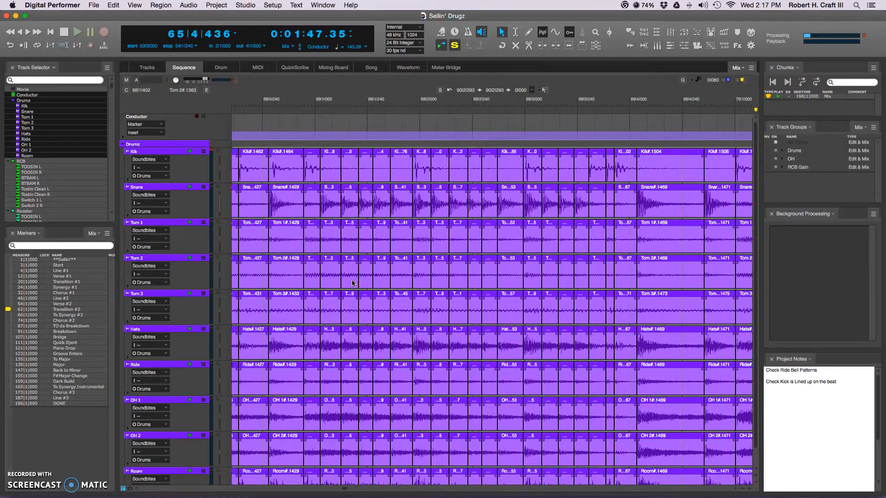
scroll(351, 283, left, 10)
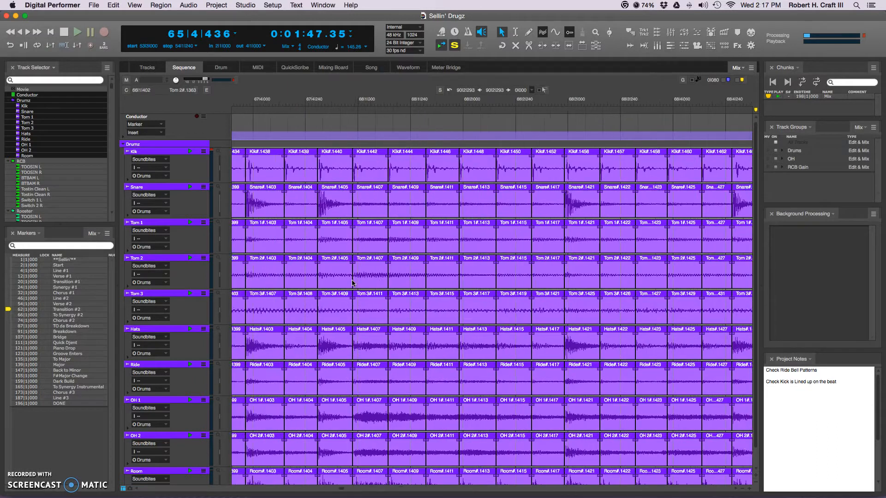
scroll(352, 283, left, 10)
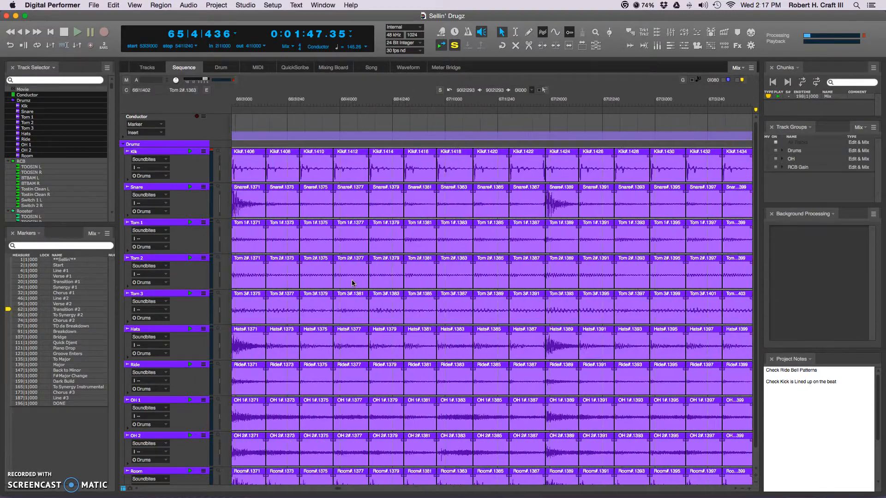
scroll(352, 283, right, 4)
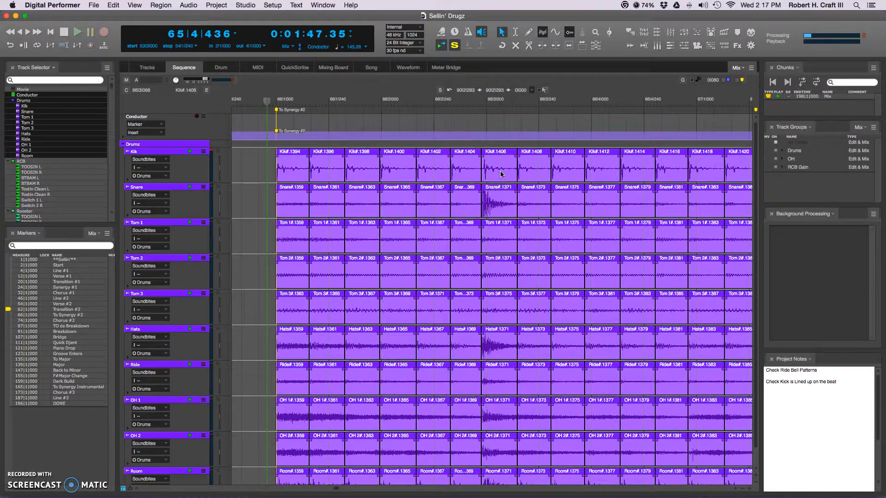
drag(299, 134, 603, 239)
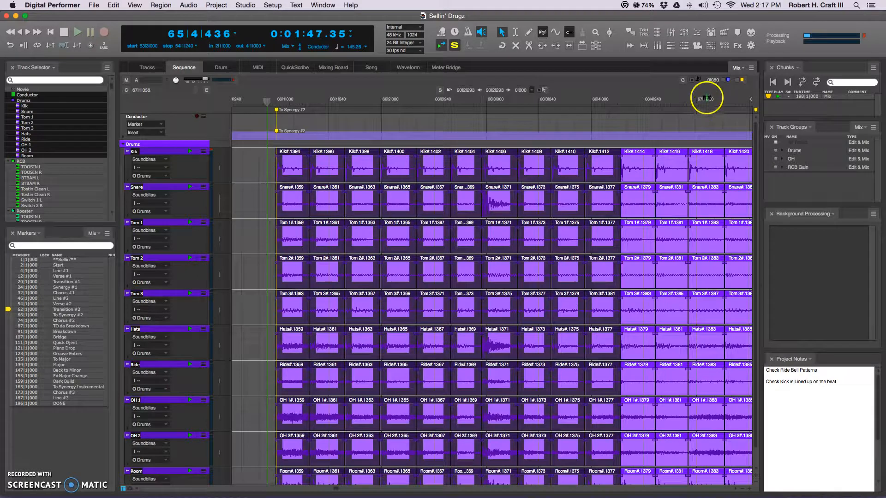
Set the edit grid to eighth-note triplets (0|160)
click(698, 80)
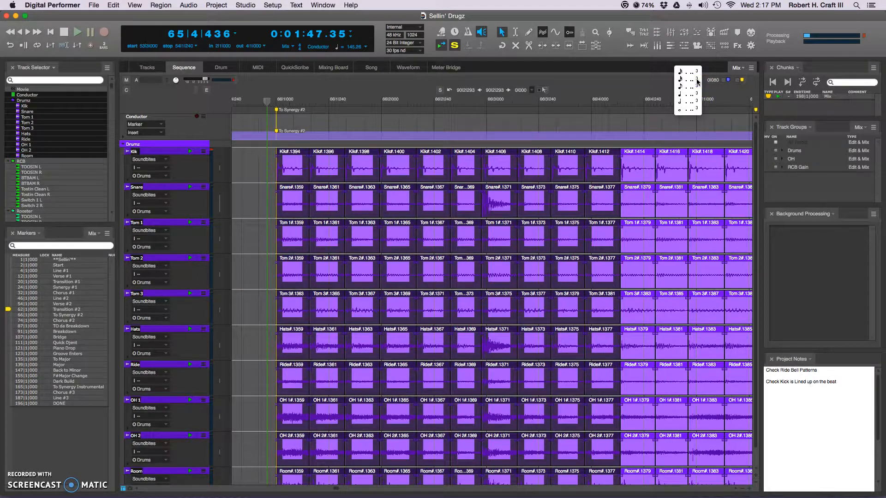
click(698, 81)
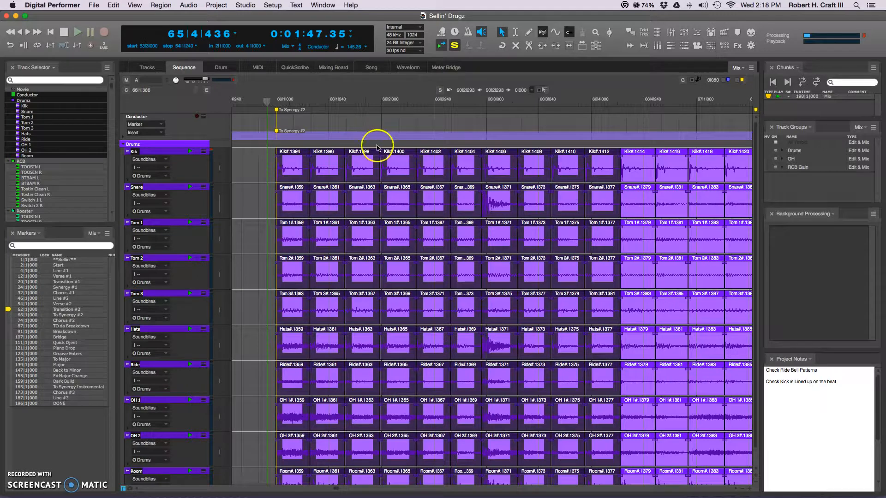
scroll(415, 233, right, 10)
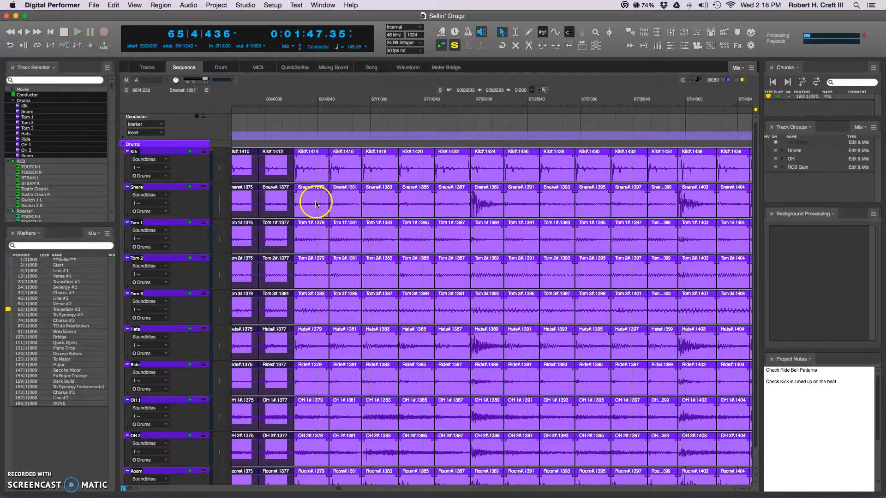
scroll(620, 207, left, 10)
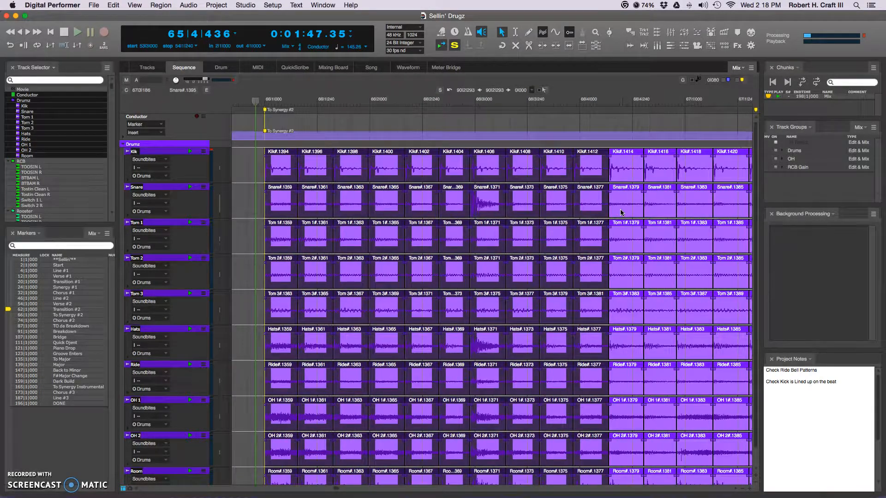
click(698, 79)
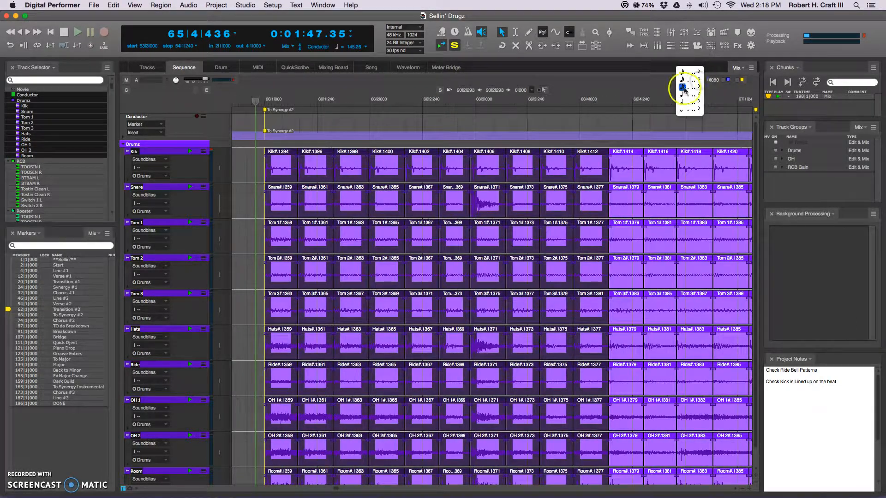
click(699, 90)
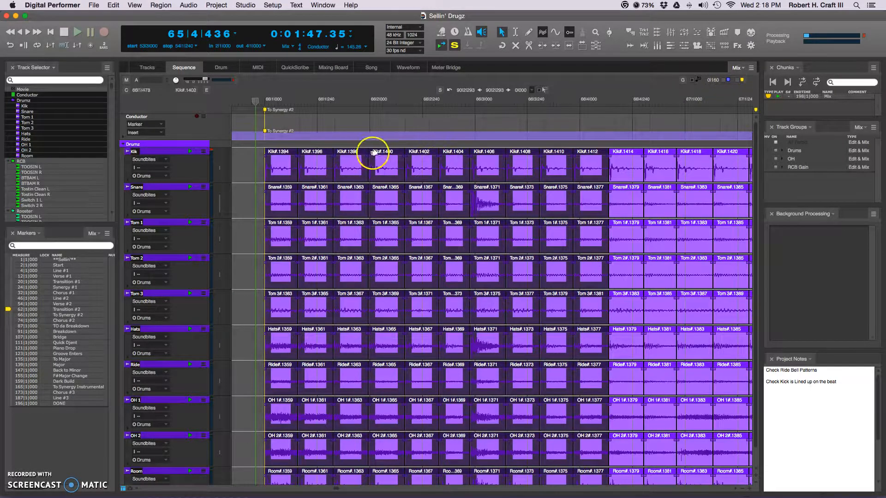
Select all drum soundbites in measure 66 and quantize their attacks to an eighth-note triplet grid, 3 in time of 2
click(256, 101)
drag(256, 101, 256, 101)
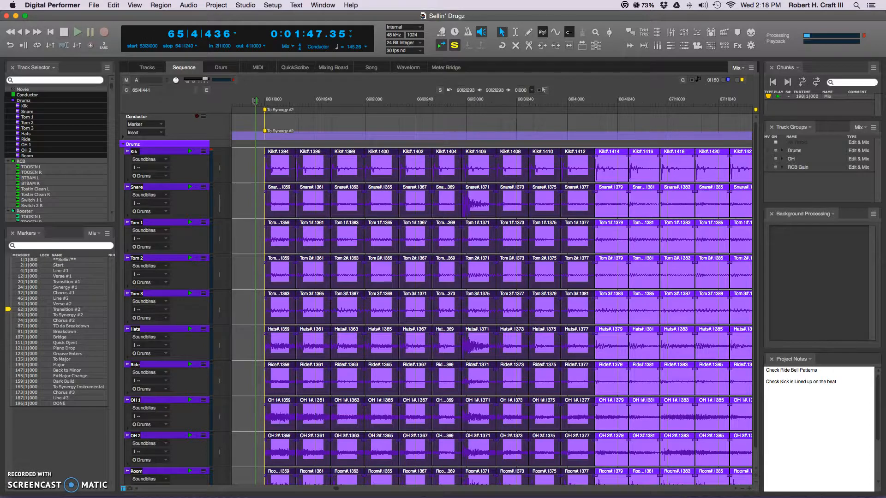
click(256, 100)
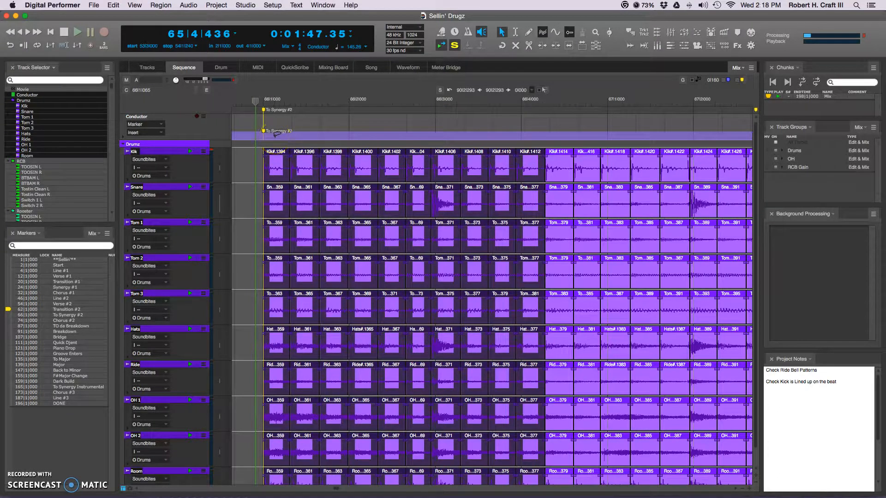
click(276, 154)
drag(276, 153, 591, 245)
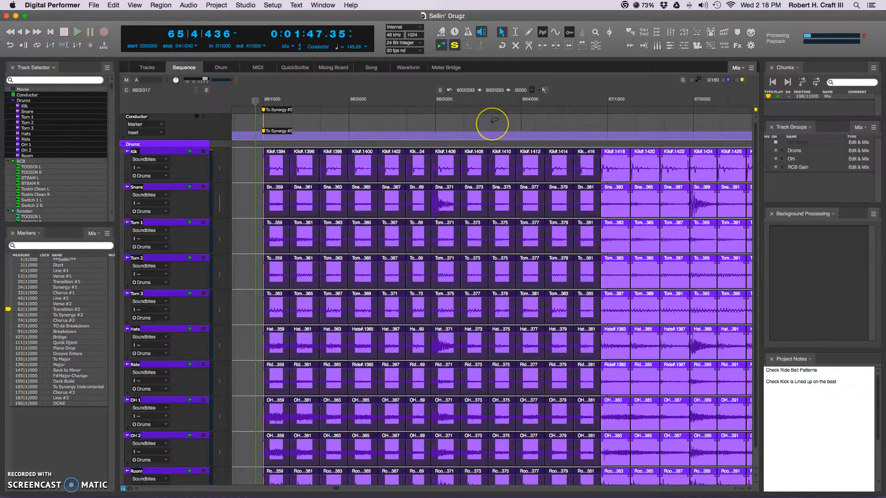
key(q)
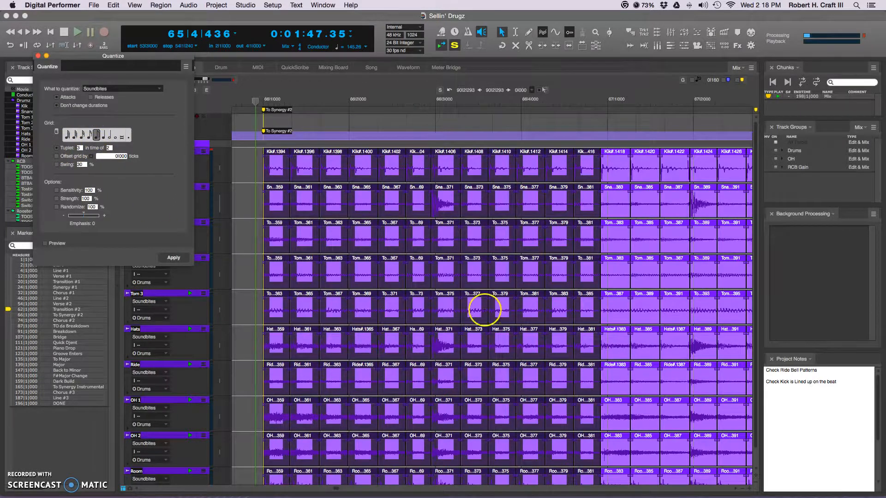
click(183, 260)
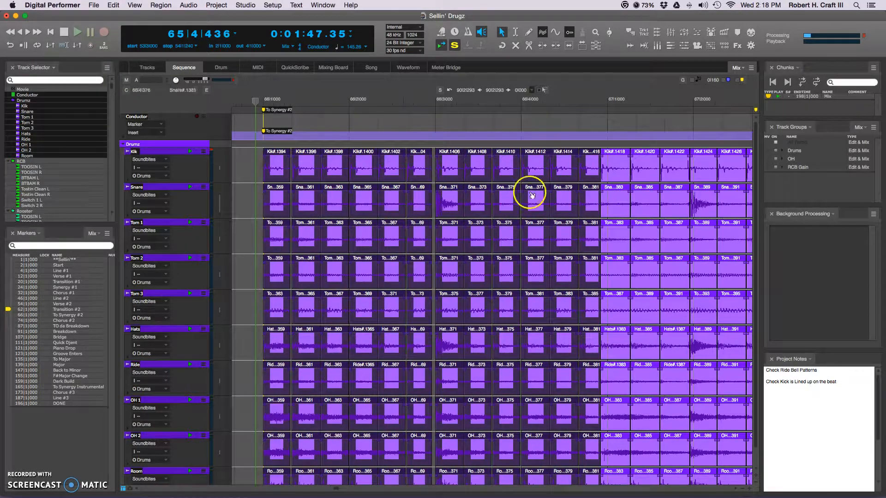
Select all drum soundbites in measure 67 and quantize them with the same eighth-note triplet settings
scroll(510, 192, right, 5)
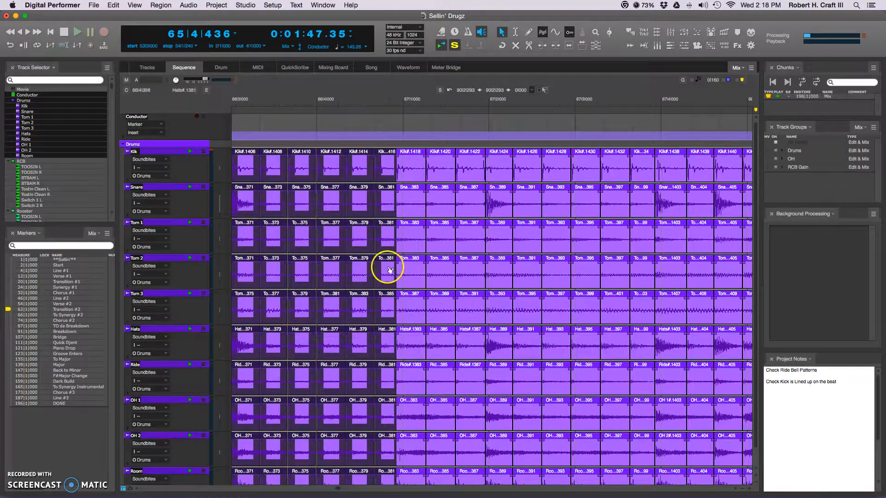
scroll(422, 175, right, 5)
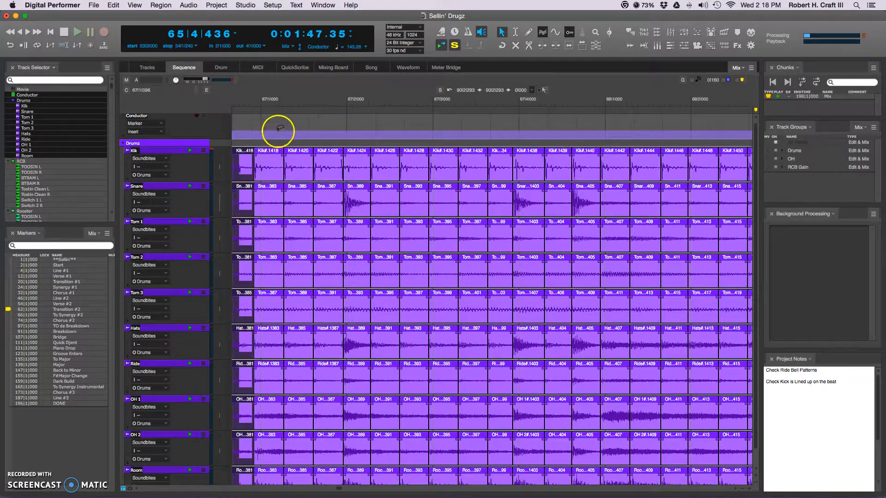
drag(271, 129, 595, 302)
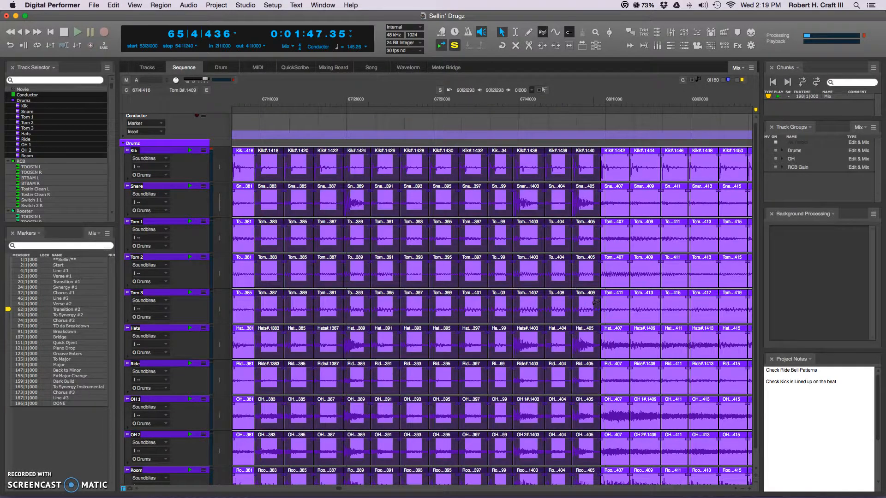
key(super+0)
key(Return)
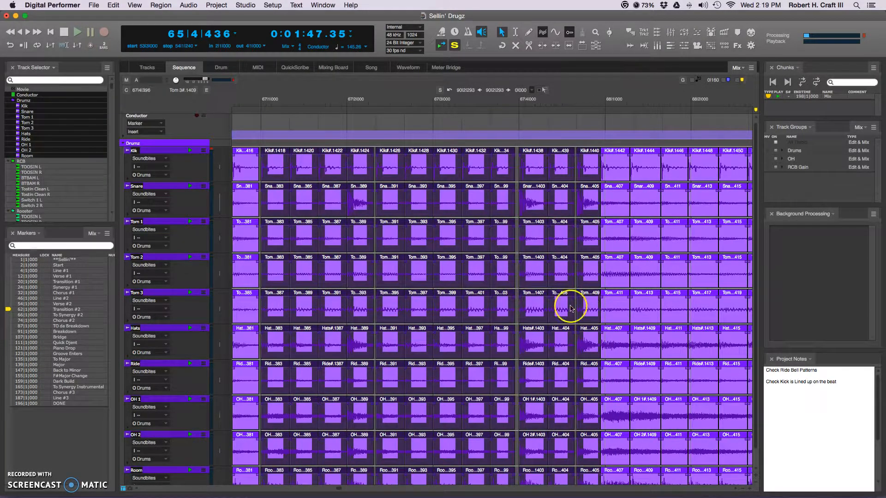
Select all drum soundbites in measure 68 and quantize them with the same eighth-note triplet settings
scroll(390, 244, right, 10)
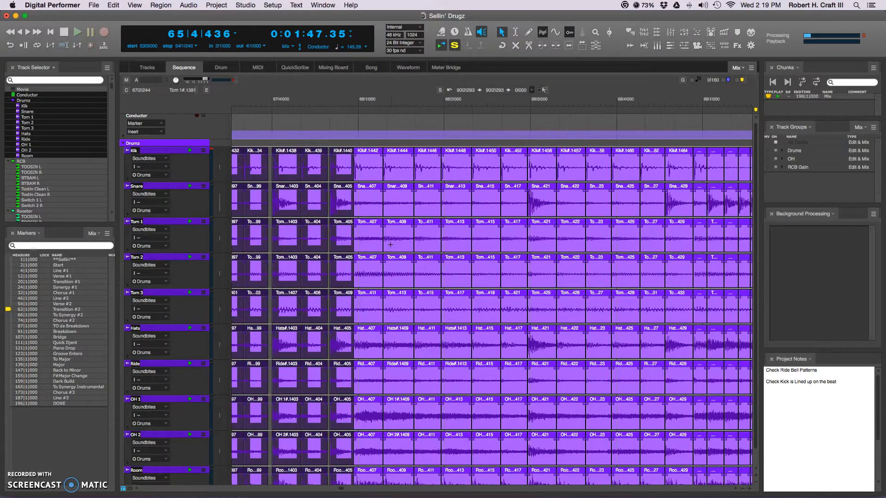
scroll(390, 245, right, 5)
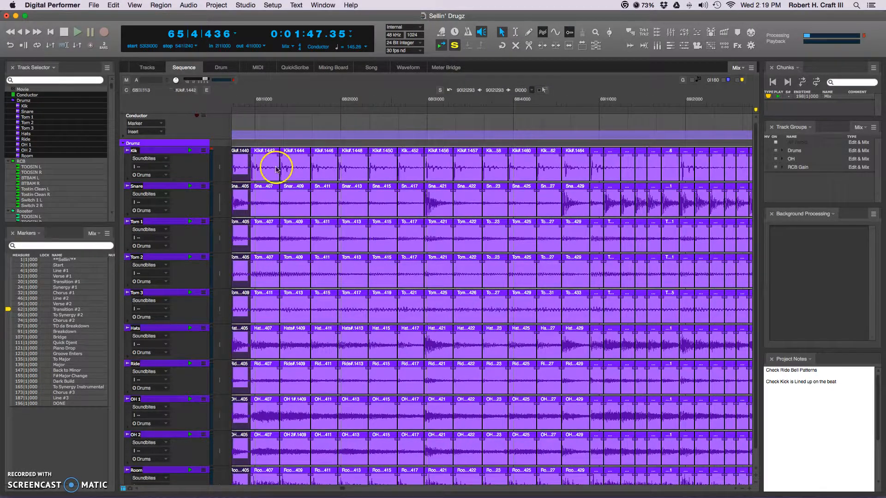
drag(269, 126, 568, 257)
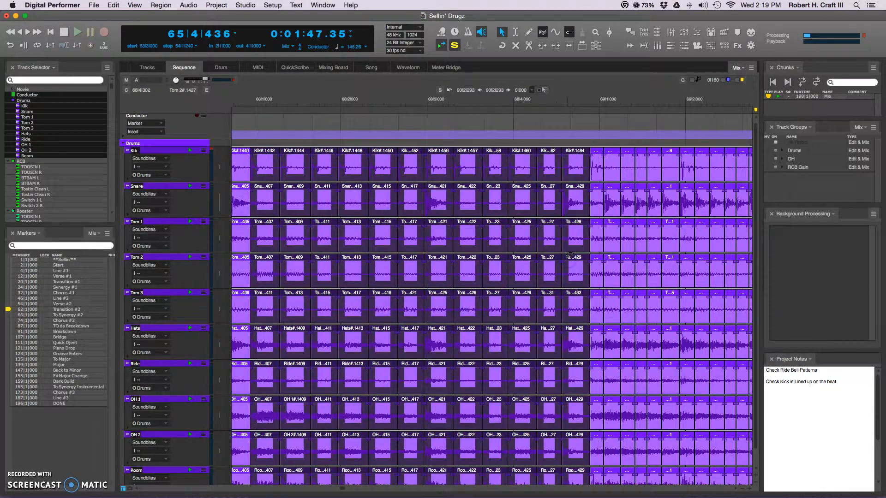
key(alt+0)
key(Return)
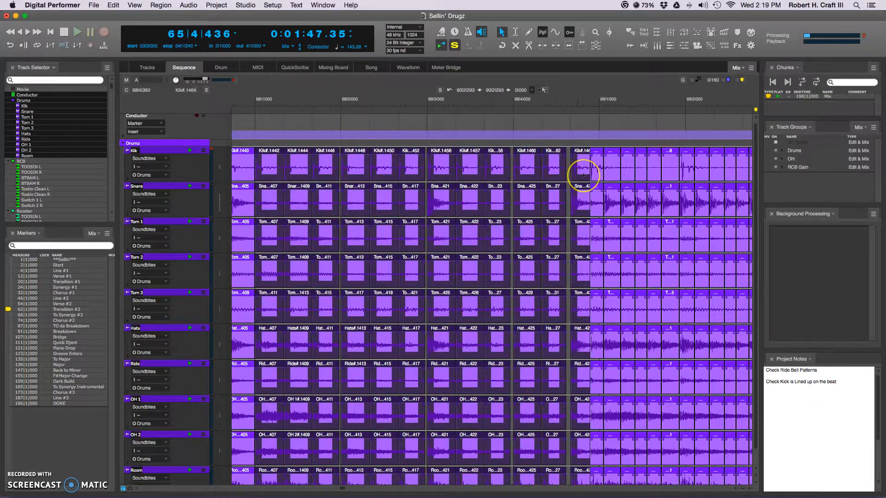
Play back the drums from the start of measure 68 to check the quantized timing
click(253, 98)
key(space)
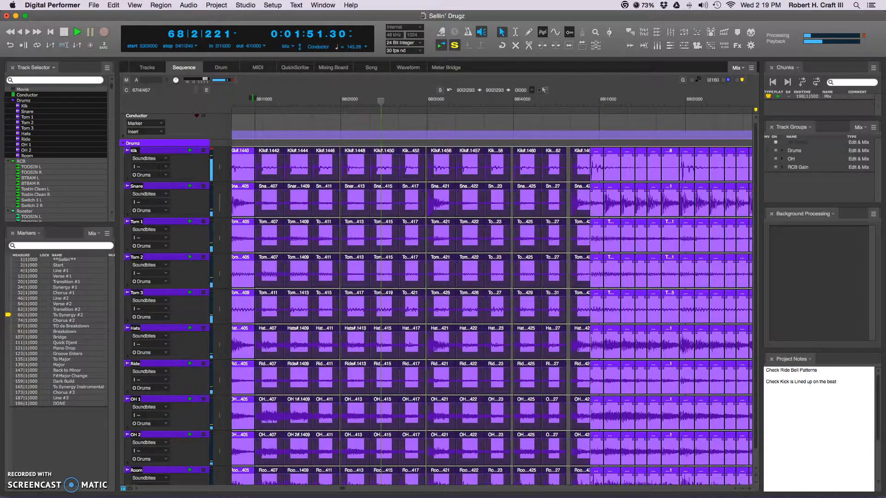
key(space)
Play back the drums from beat 4 of measure 68 into the fast passage in measure 69
scroll(475, 184, right, 5)
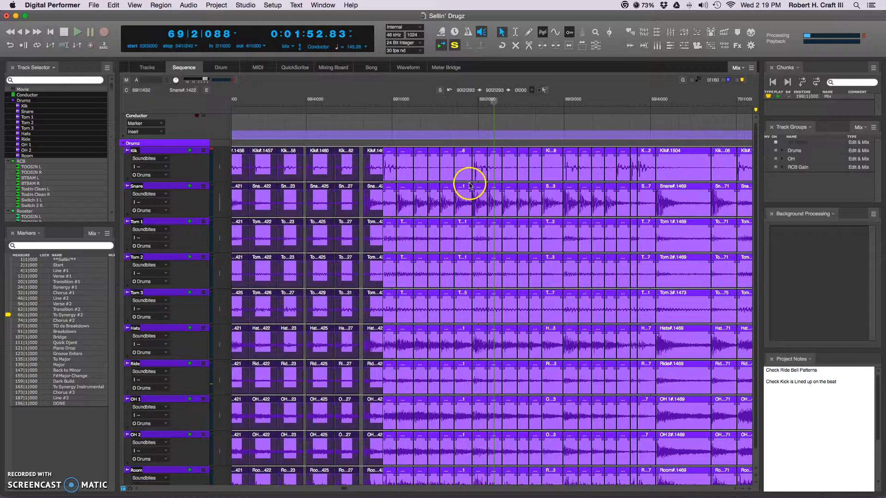
scroll(443, 168, right, 1)
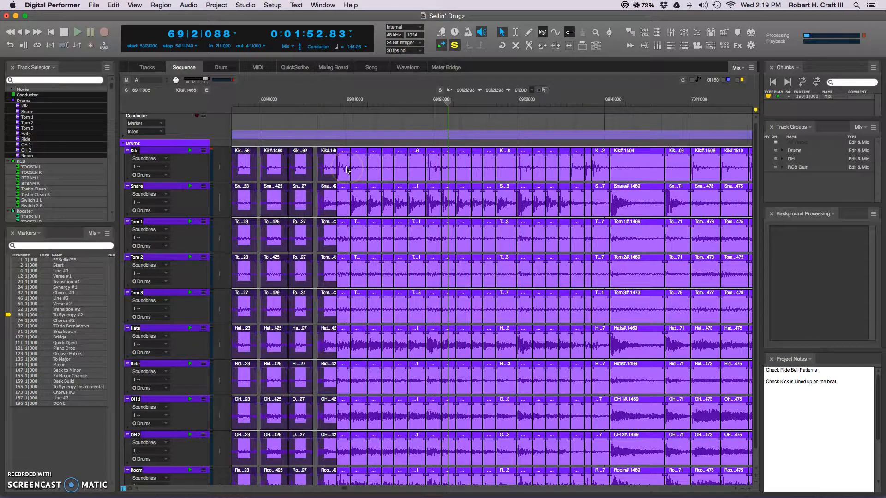
click(287, 99)
key(space)
key(space)
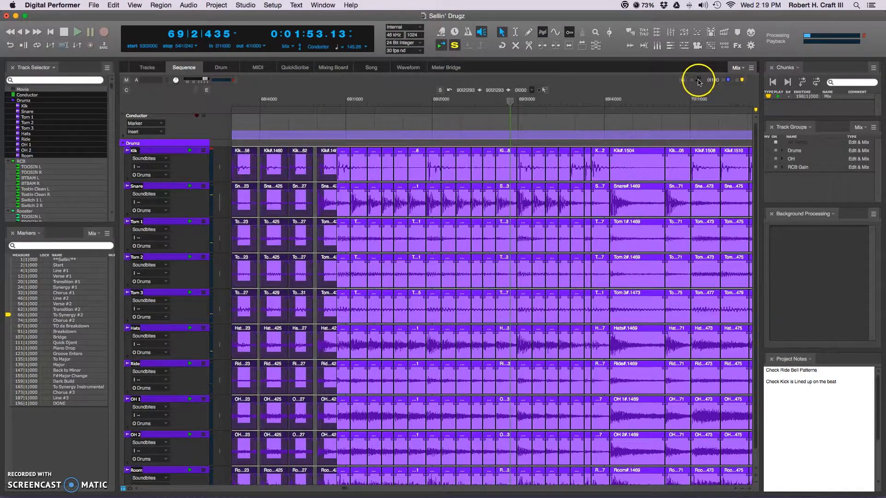
Set the edit grid to sixteenth-note triplets (0|080) and place the playback position in beat 4 of measure 68
click(698, 82)
click(699, 74)
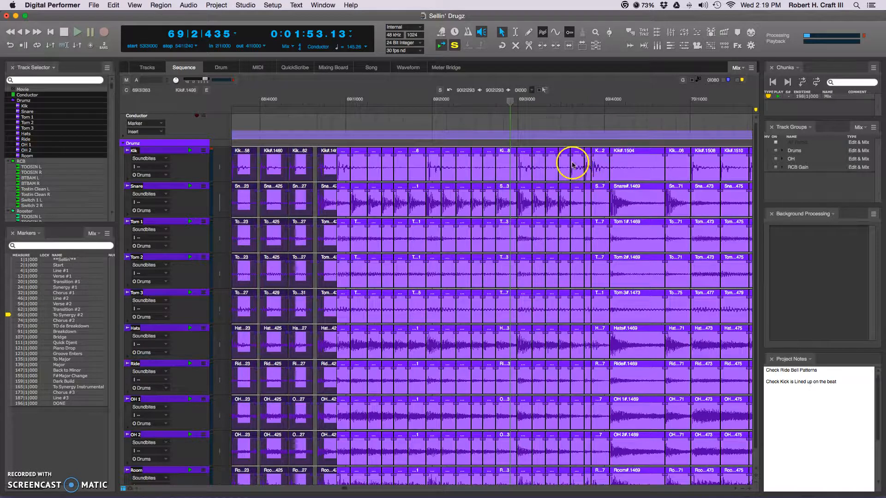
click(294, 98)
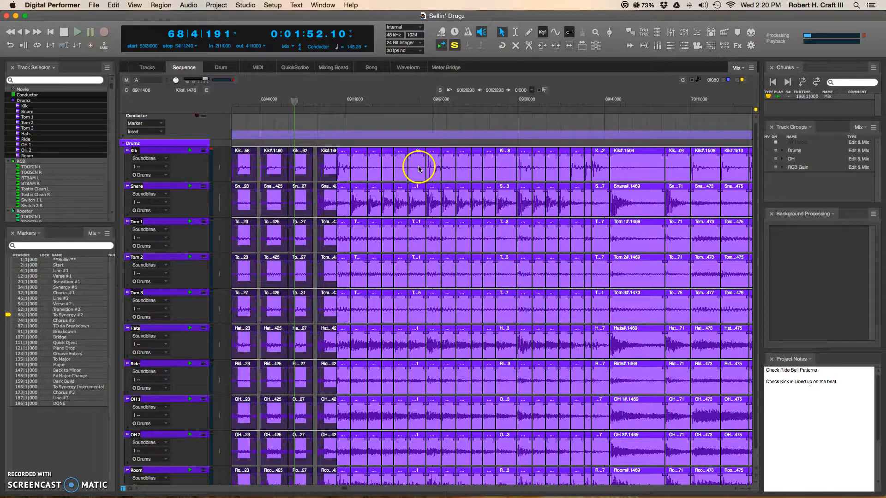
Select the short drum soundbites covering the first beat of measure 69 on all drum tracks and shift them slightly later
drag(346, 135, 409, 135)
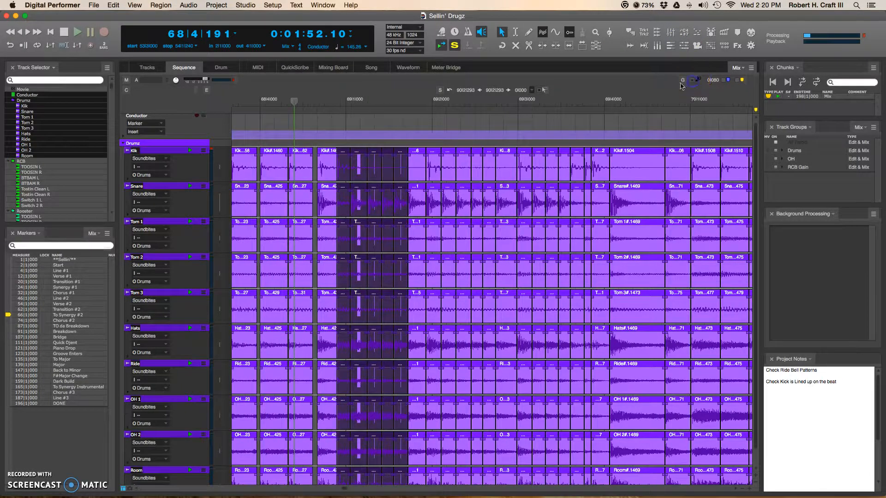
click(389, 134)
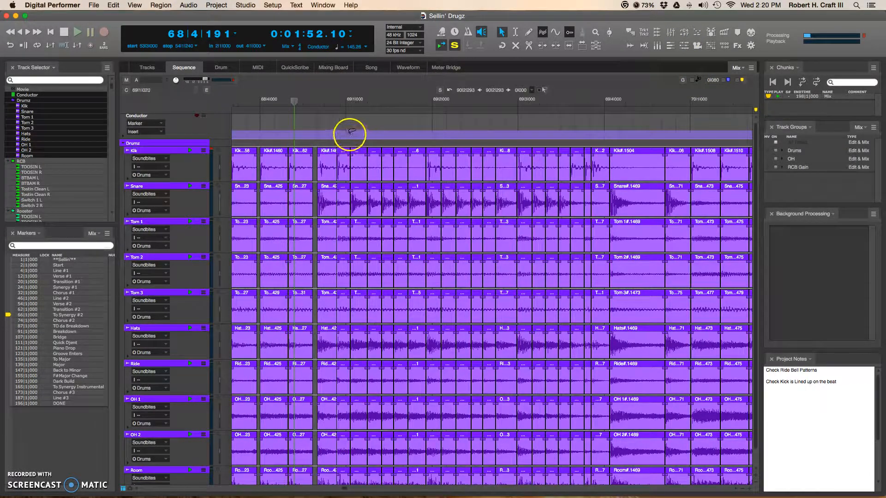
drag(346, 133, 419, 225)
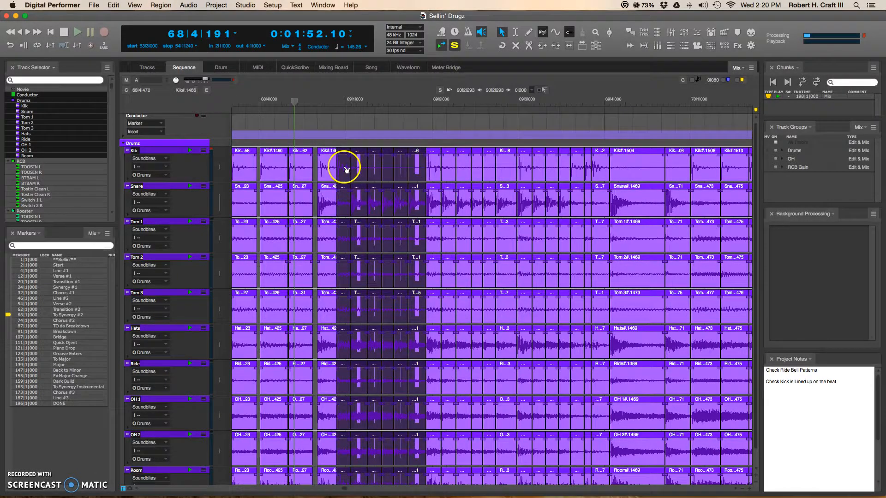
drag(348, 169, 350, 169)
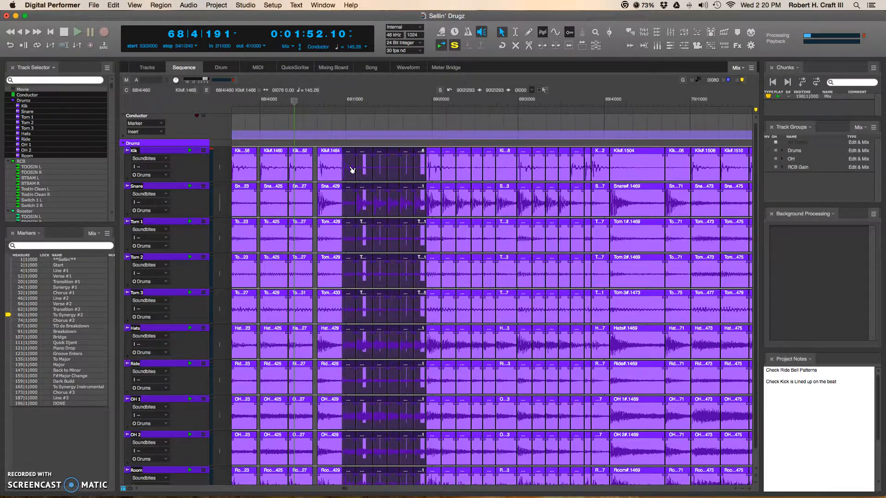
Quantize the selected drum soundbites in beat 1 of measure 69 to a sixteenth-note grid with tuplet 3 in time of 2
key(alt+0)
click(89, 135)
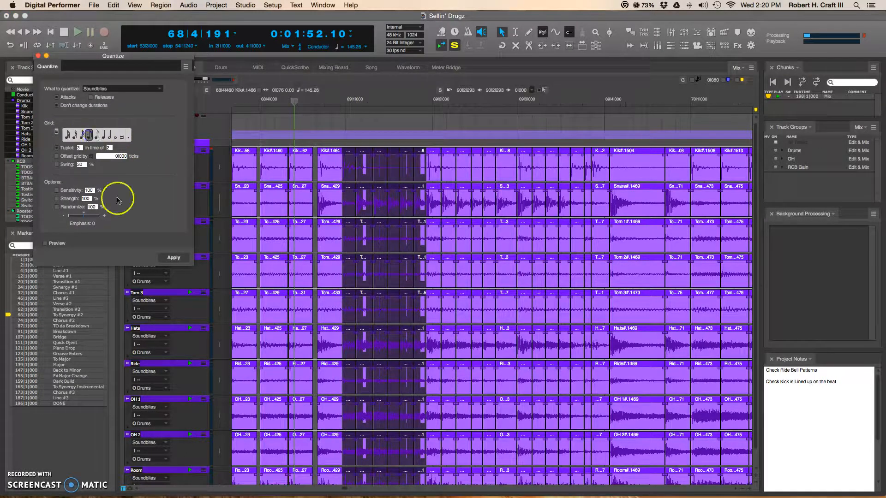
click(175, 257)
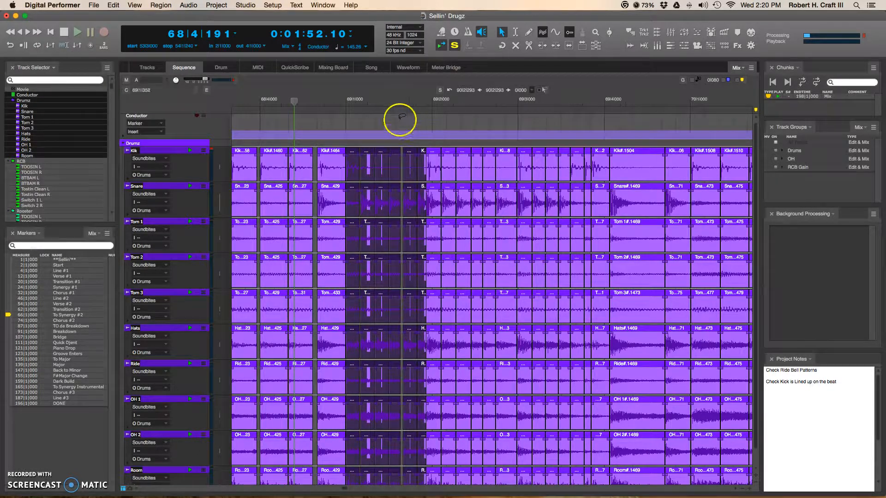
click(359, 124)
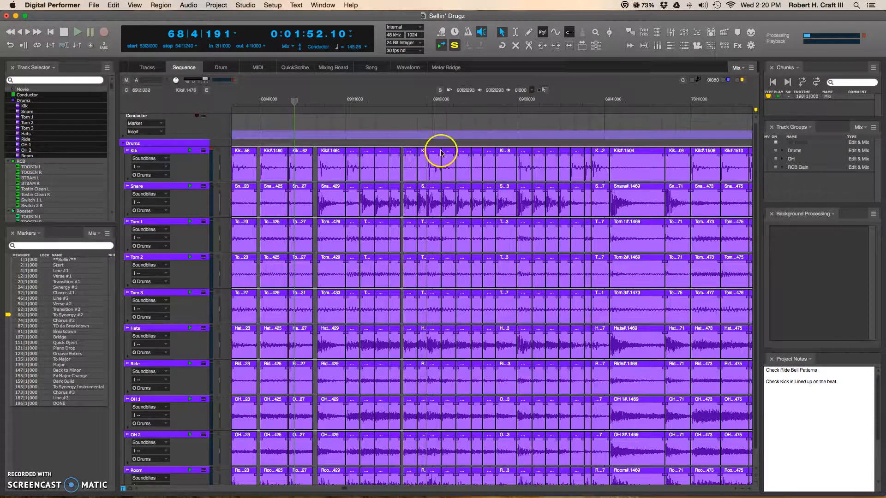
Select the short drum soundbites around beat 2 of measure 69 on all drum tracks and shift them slightly earlier
click(421, 167)
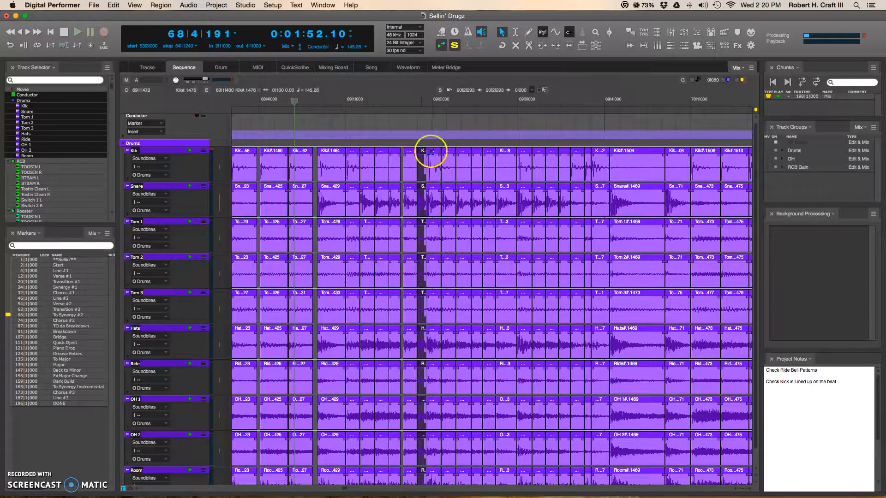
scroll(469, 132, right, 3)
mouse_move(381, 133)
mouse_down()
mouse_move(383, 152)
mouse_move(454, 194)
mouse_move(457, 164)
mouse_up()
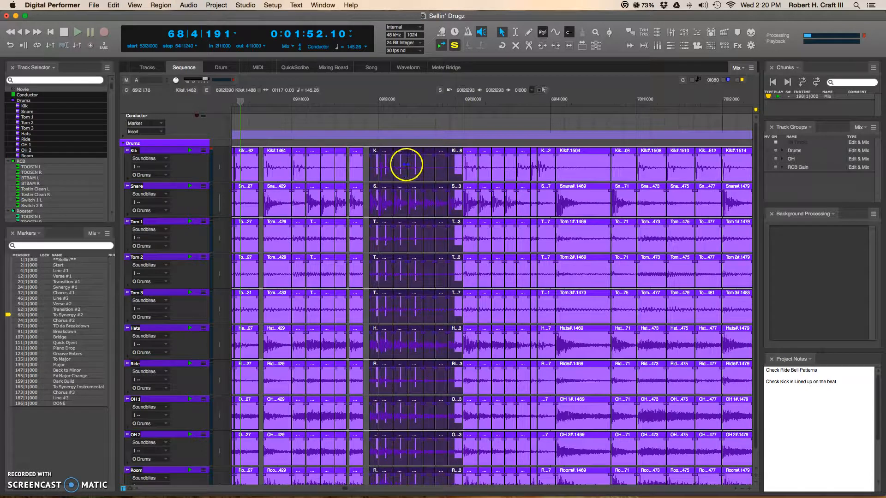
drag(387, 169, 381, 169)
click(387, 129)
Shift the beat 2 soundbites of measure 69 slightly later on all drum tracks and quantize them with the same triplet grid
drag(383, 131, 452, 226)
drag(379, 171, 388, 171)
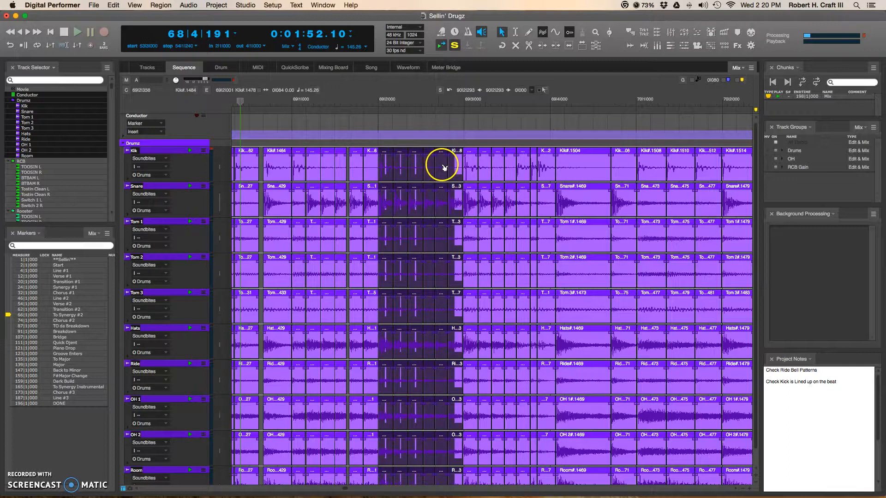
key(super+0)
key(Return)
Play back the drums from the end of beat 2 through beat 3 of measure 69 to check the timing
scroll(458, 123, right, 5)
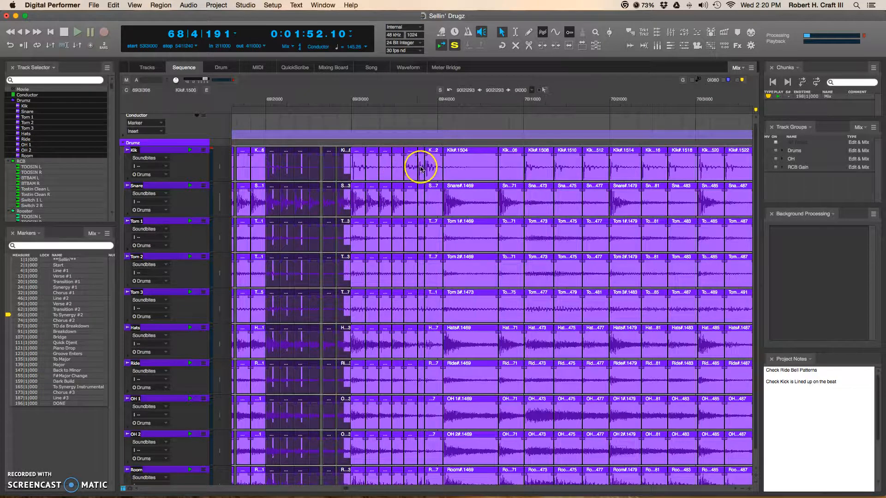
click(346, 99)
key(space)
key(space)
click(346, 99)
key(space)
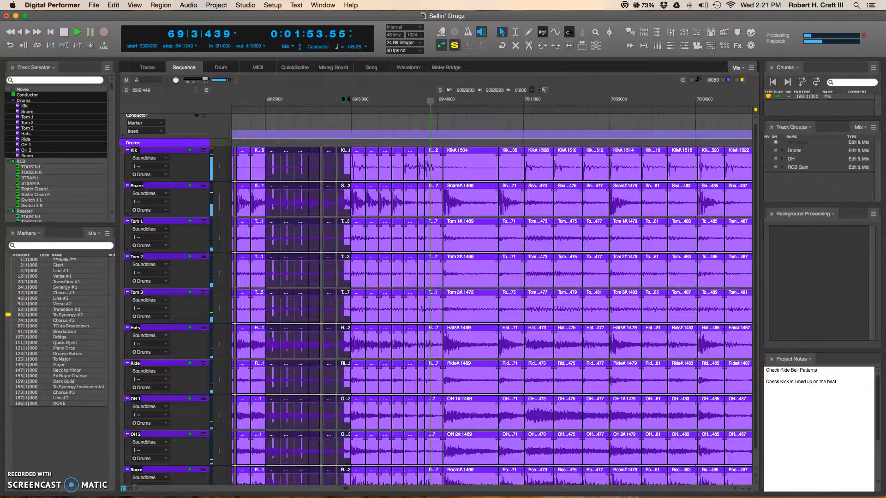
key(space)
click(434, 172)
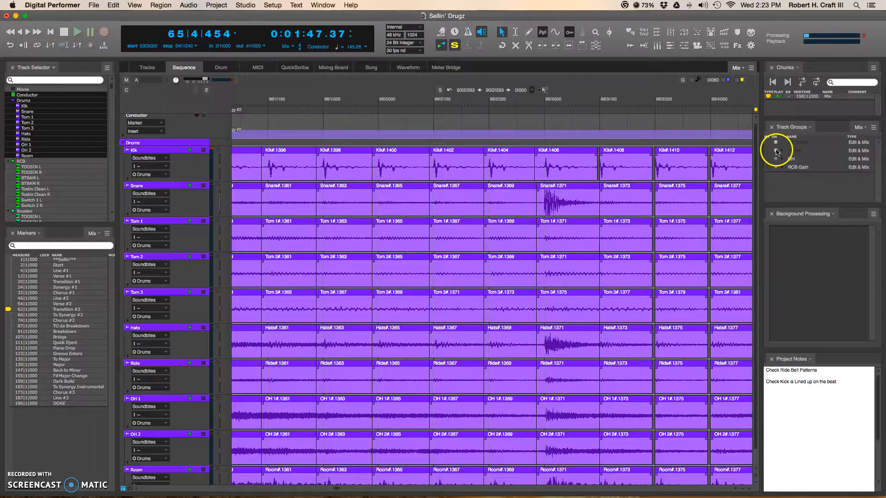
Turn on the Drums track group and extend the starts of the drum soundbites at 66|3|160, 66|3|320 and 66|4|000 slightly earlier
click(776, 151)
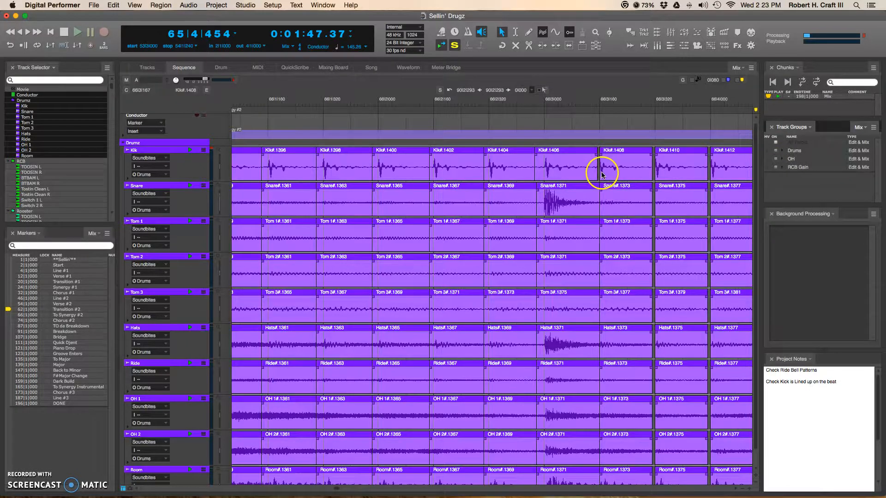
drag(601, 173, 593, 174)
drag(655, 168, 649, 170)
drag(710, 171, 704, 170)
Extend the starts of the drum soundbites from 66|4|160 through 67|1|320 slightly earlier on all drum tracks, closing the gaps
scroll(704, 171, right, 5)
drag(552, 174, 548, 174)
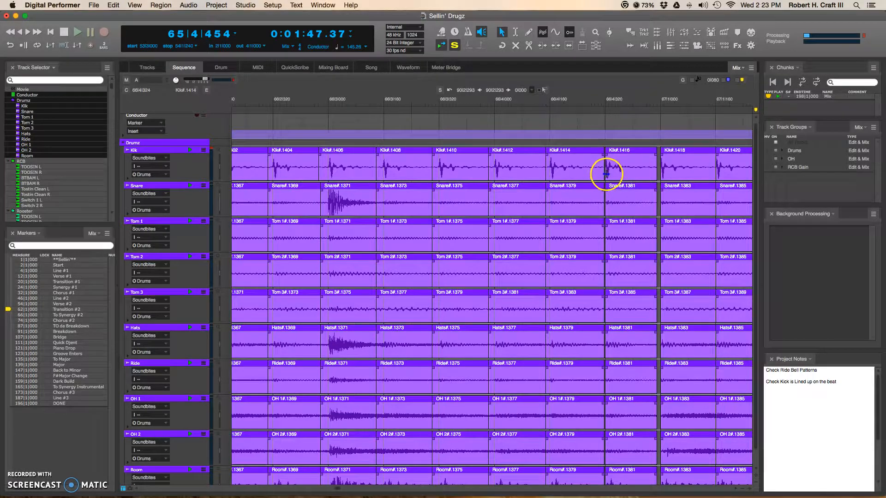
drag(602, 174, 598, 174)
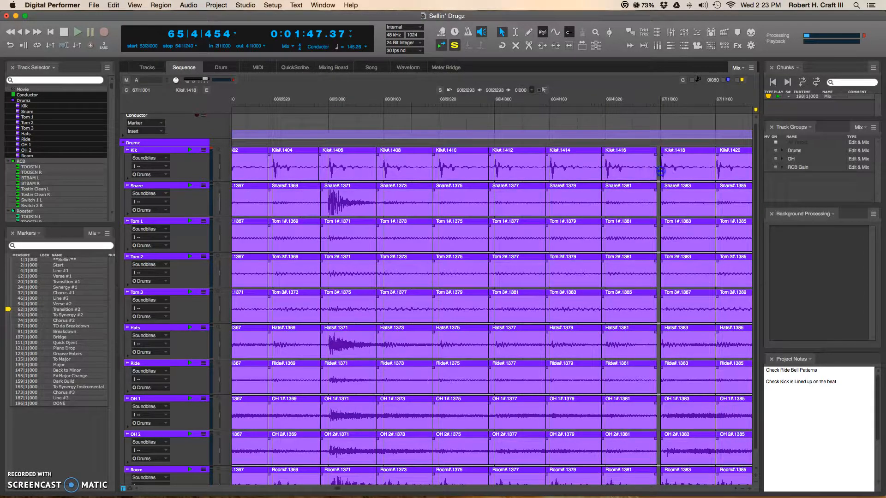
drag(660, 170, 656, 172)
scroll(538, 192, right, 5)
drag(560, 176, 554, 176)
drag(615, 175, 607, 176)
With the Drums group switched off, extend the start of the kick soundbite at 67|2|000 slightly earlier, and switch the group back on
scroll(608, 175, right, 4)
drag(553, 174, 542, 173)
click(775, 151)
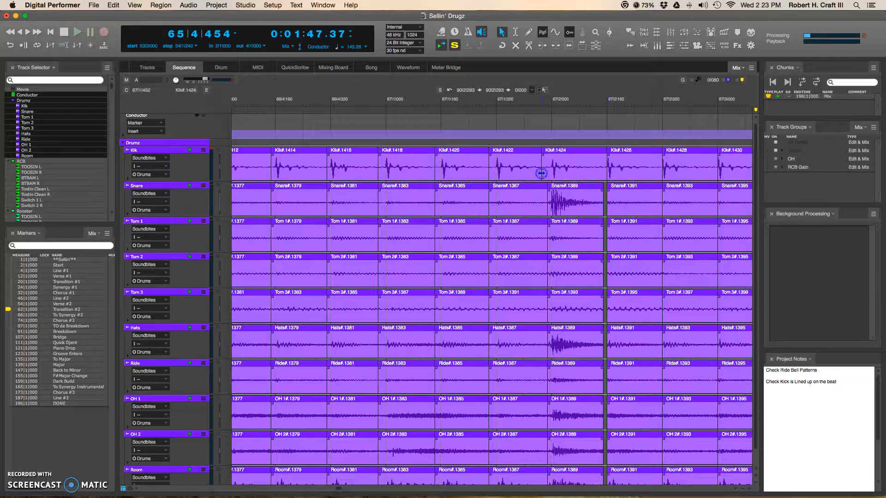
click(776, 151)
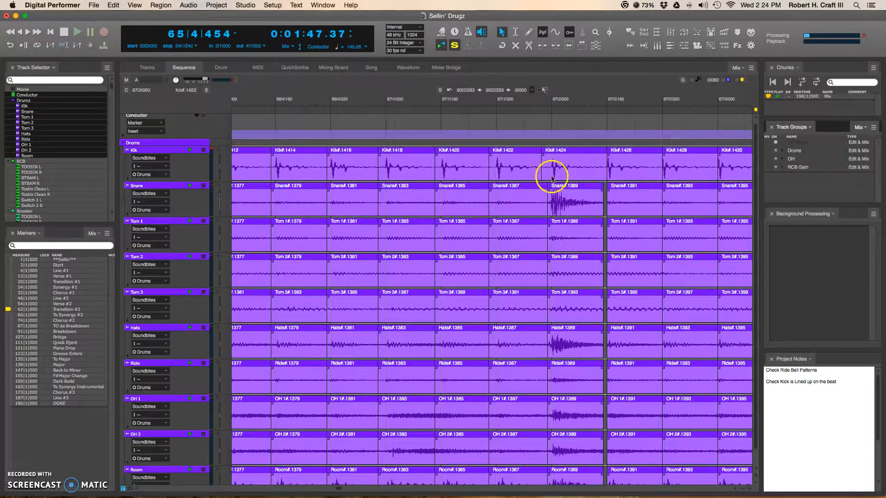
Extend the starts of the five drum soundbites from 67|2|160 through 67|3|320 slightly earlier on all drum tracks
scroll(520, 223, right, 5)
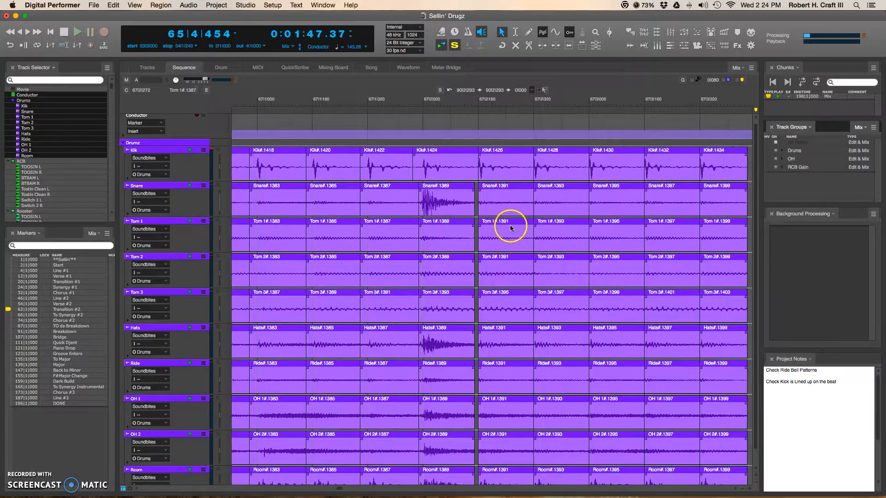
drag(477, 176, 472, 174)
drag(535, 173, 529, 173)
click(592, 174)
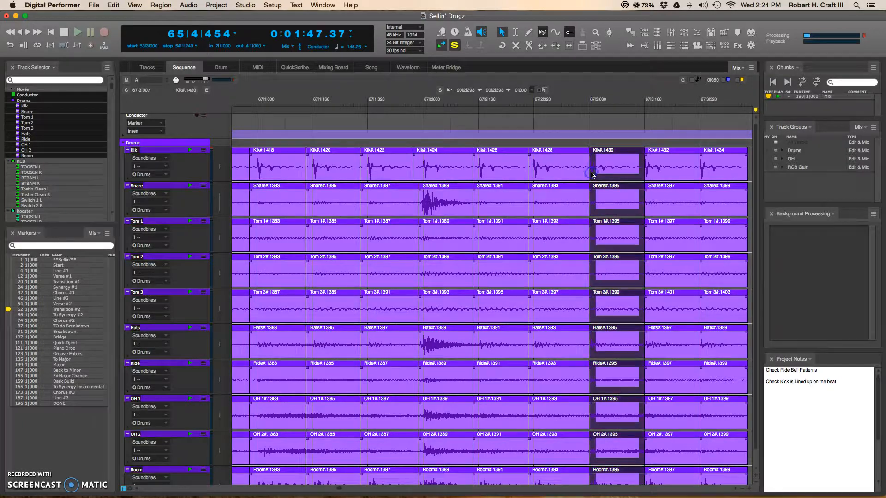
drag(586, 172, 583, 172)
click(578, 128)
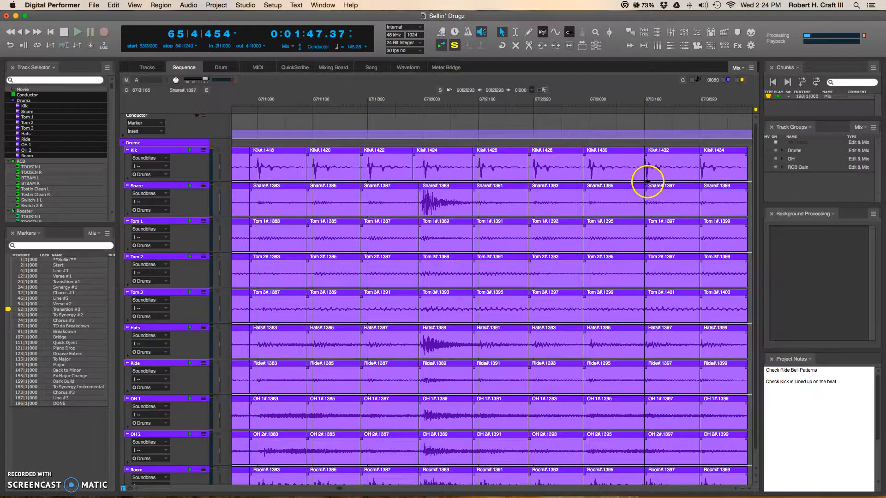
drag(644, 175, 636, 175)
drag(699, 171, 695, 173)
Select the drum soundbites from the start of measure 66 to just past beat 3 on all drum tracks and apply crossfades
scroll(383, 196, left, 10)
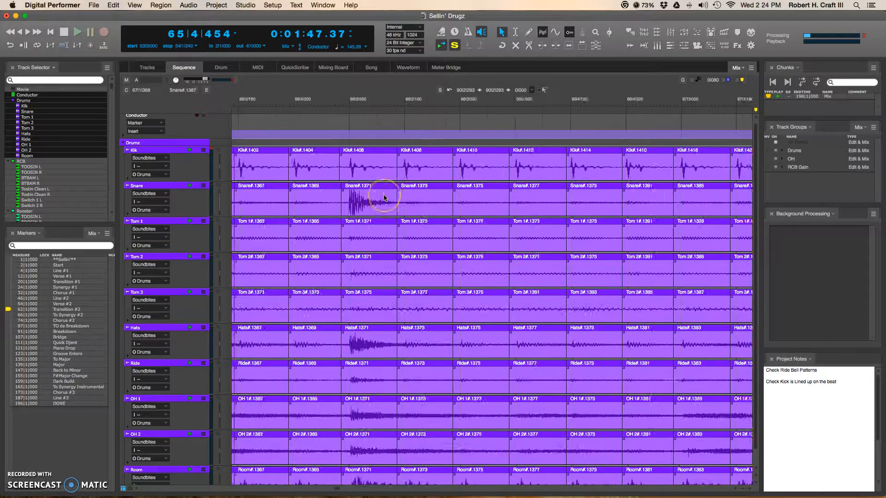
scroll(383, 197, left, 2)
mouse_move(396, 130)
mouse_down()
mouse_move(540, 257)
mouse_move(688, 268)
mouse_up()
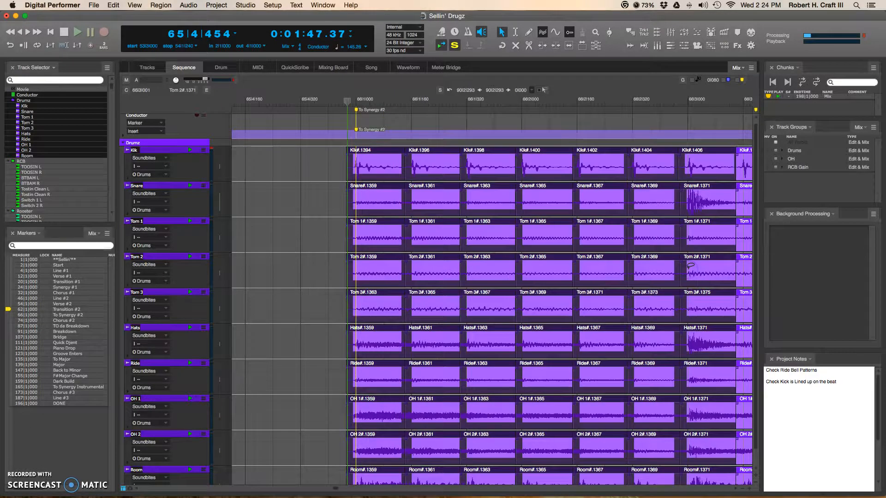
key(ctrl+f)
key(Return)
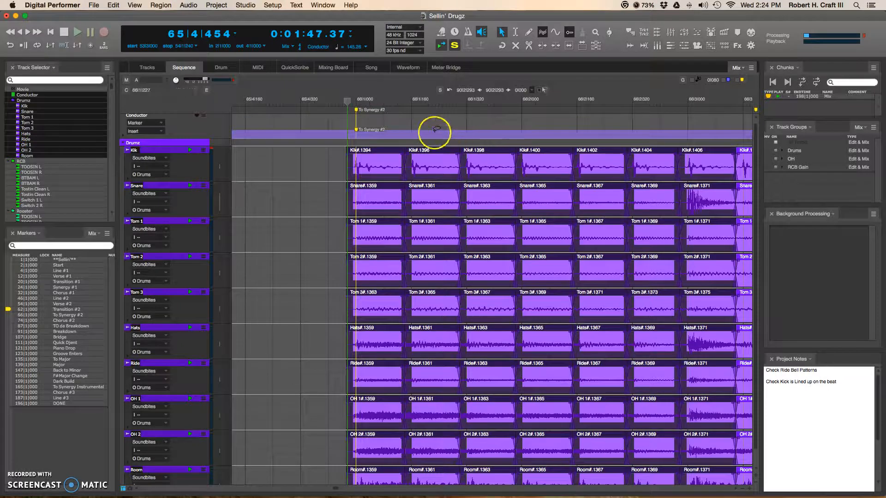
click(435, 130)
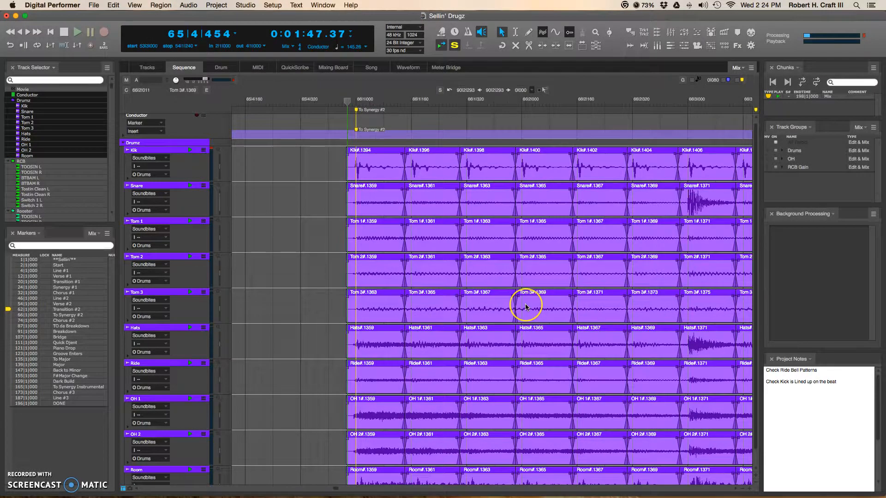
scroll(525, 304, right, 5)
scroll(525, 307, right, 4)
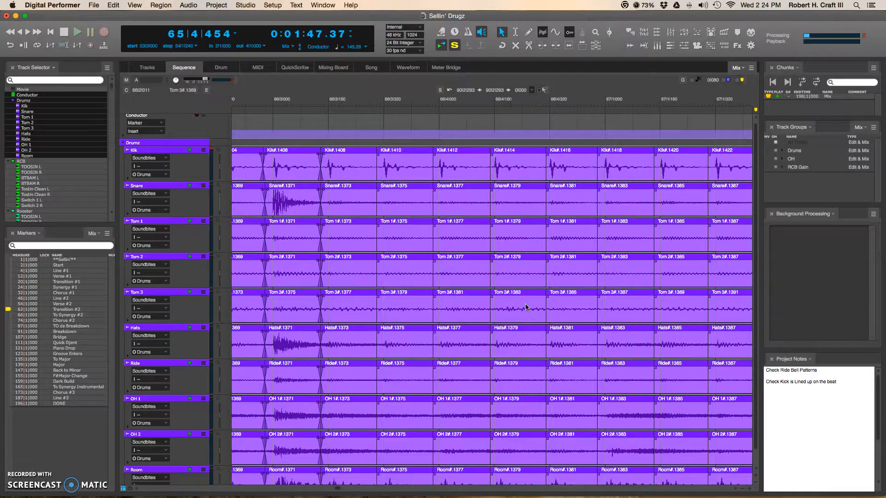
scroll(525, 307, right, 5)
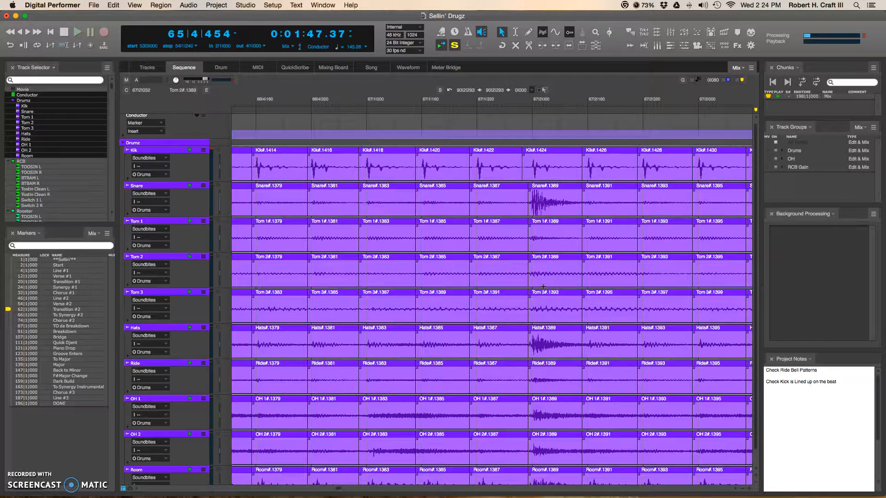
scroll(522, 280, right, 6)
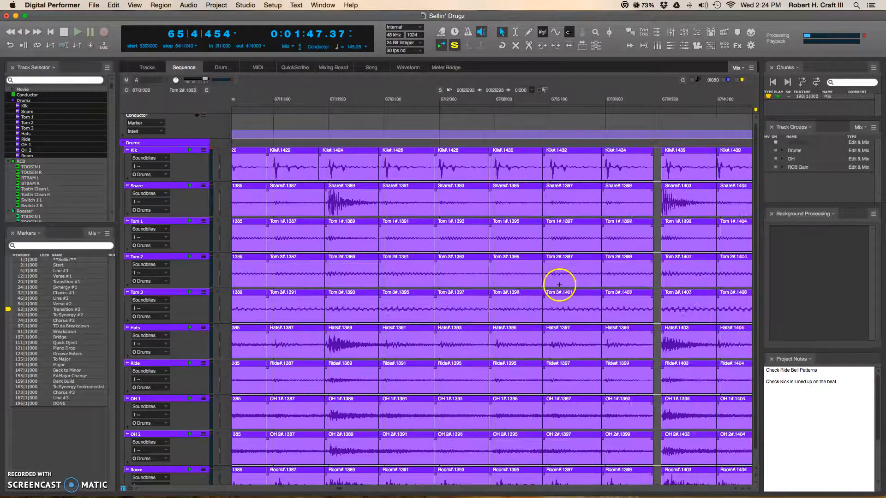